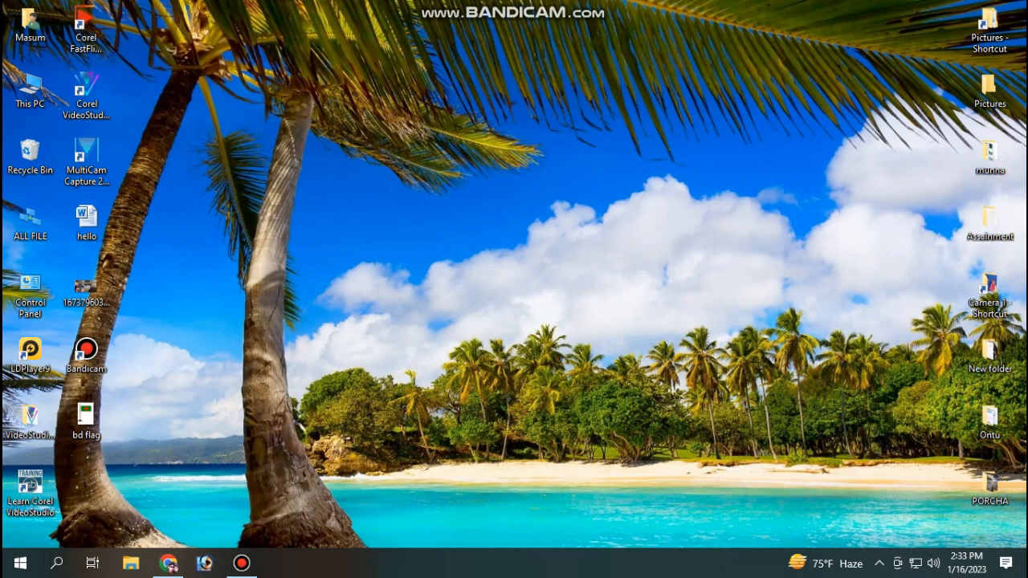
Step: Search Google for 'lged' and open the lged.teletalk.com.bd recruitment site from the results
key("super+d")
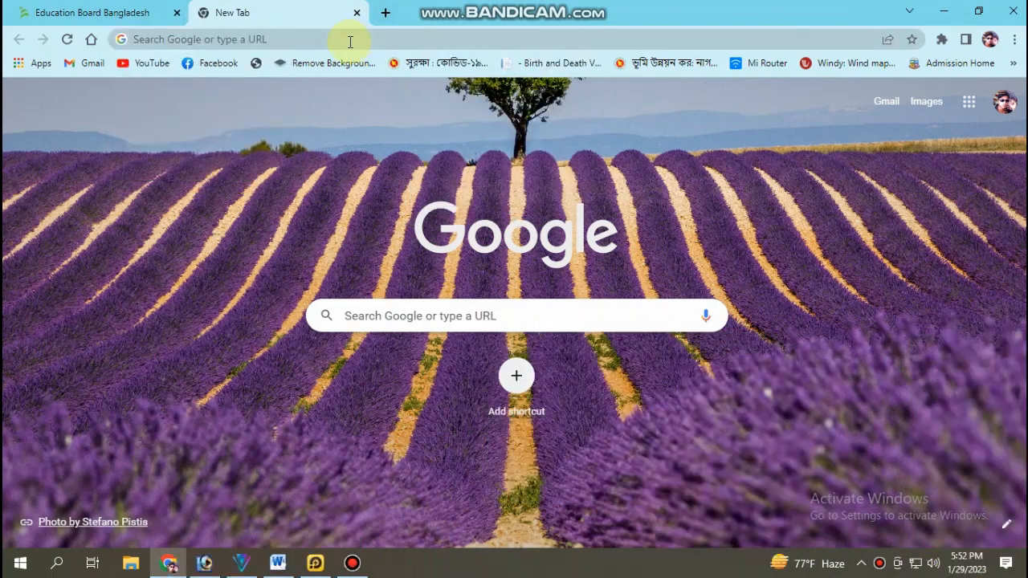
left_click(348, 37)
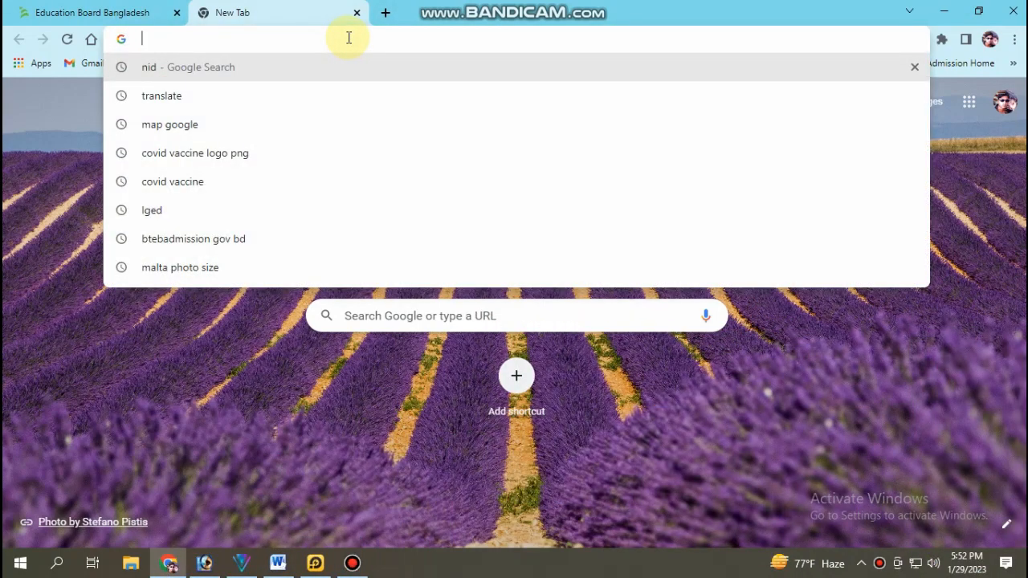
type("l")
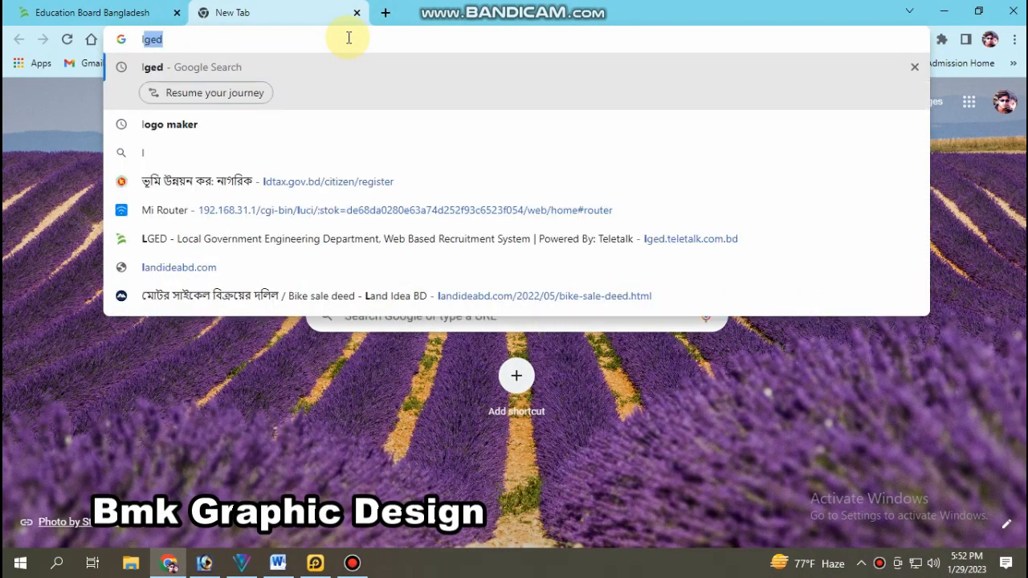
type("ged")
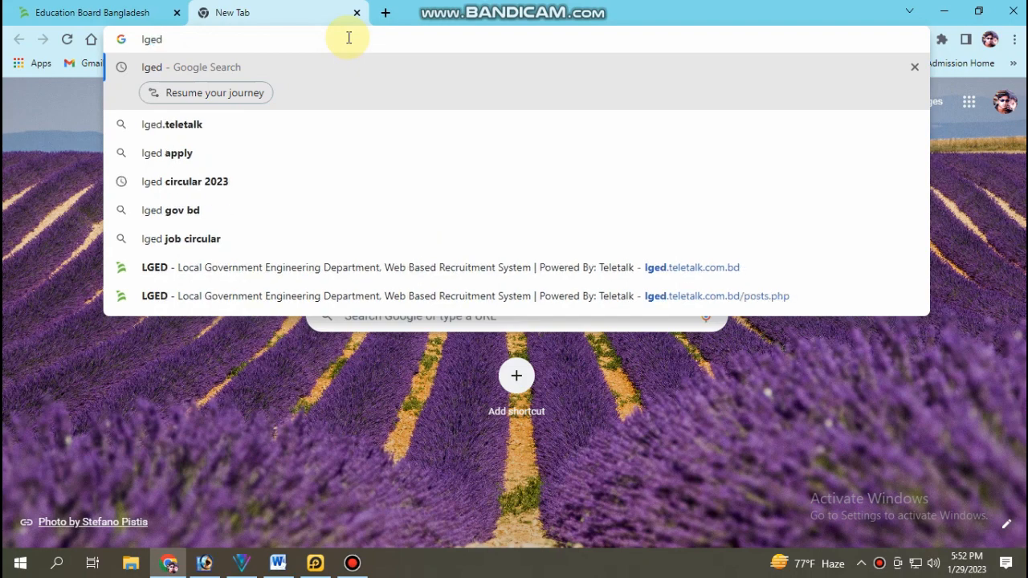
key("Return")
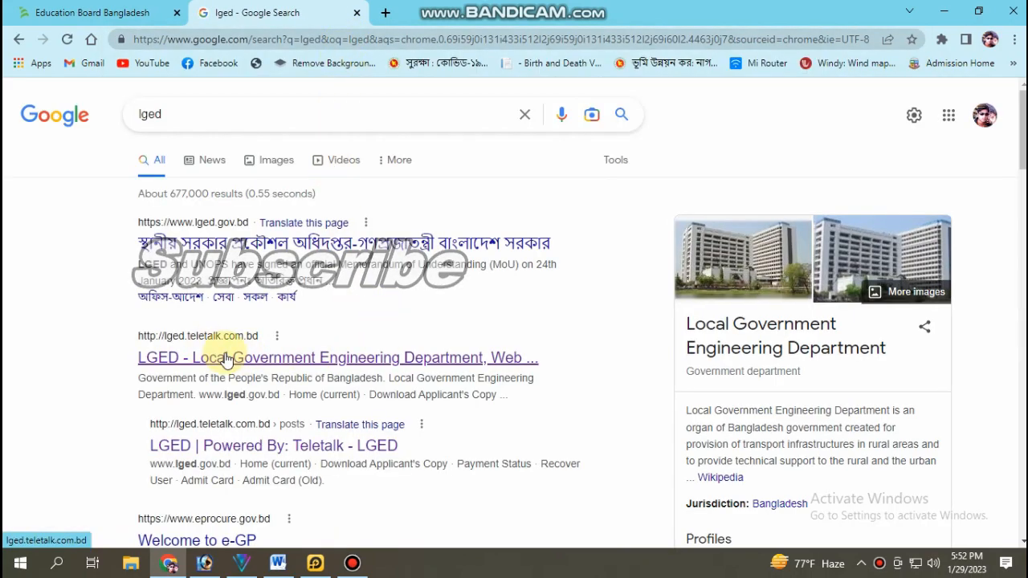
left_click(225, 356)
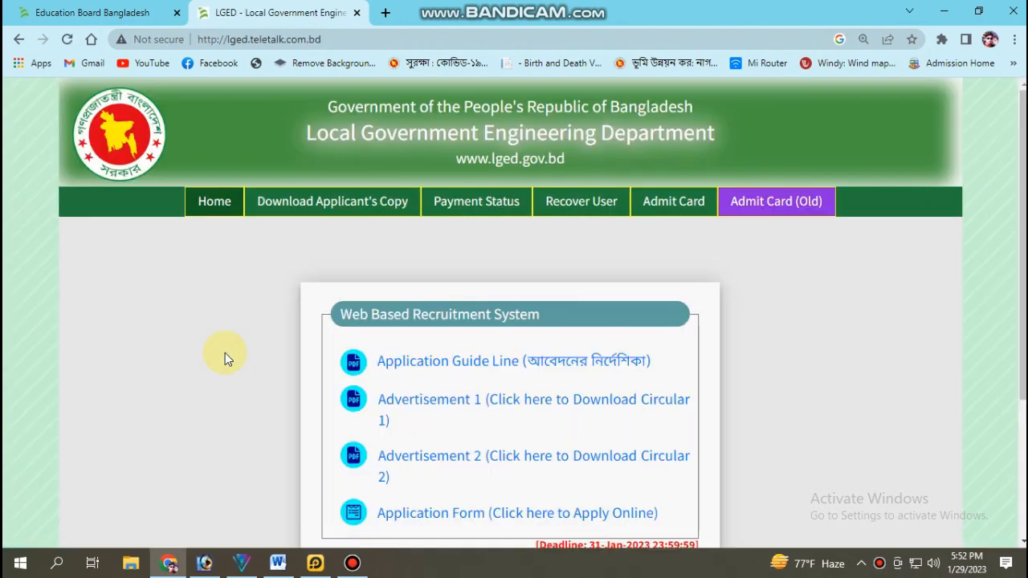
Step: Start the application for the Account Assistant post, answering No to Alljobs premium membership
scroll(224, 352, "down", 2)
left_click(479, 363)
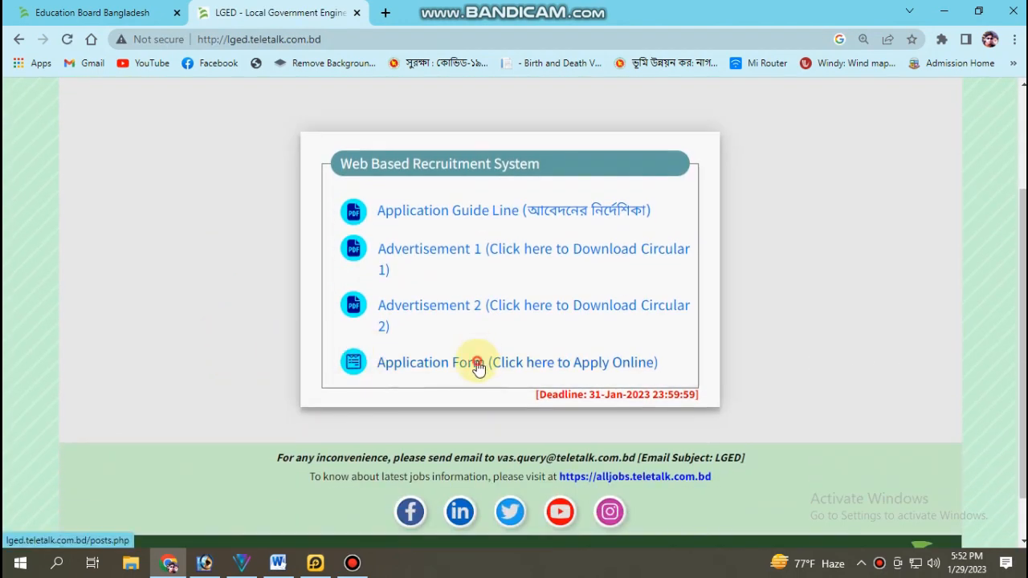
scroll(478, 365, "down", 1)
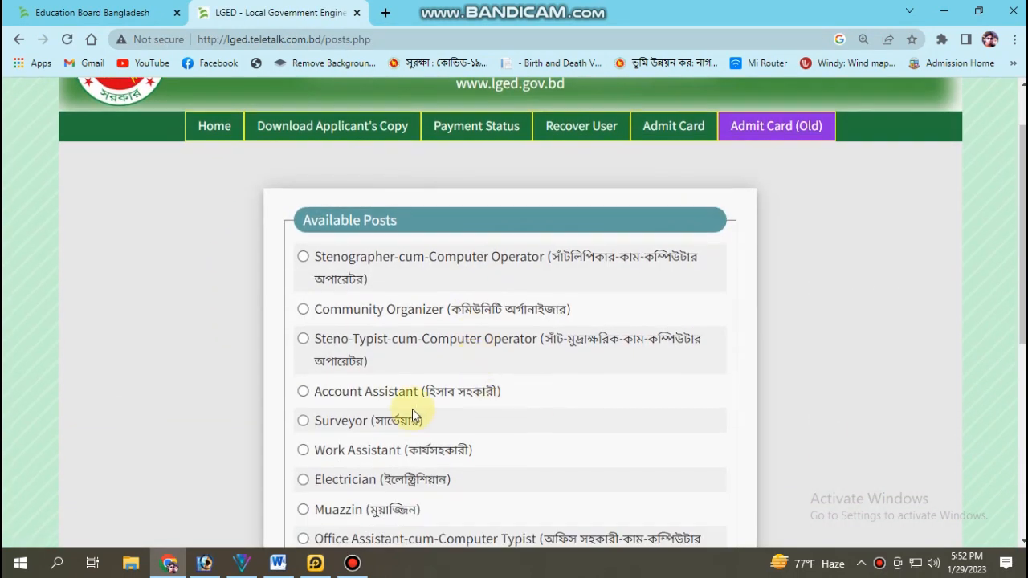
left_click(303, 390)
scroll(554, 389, "down", 4)
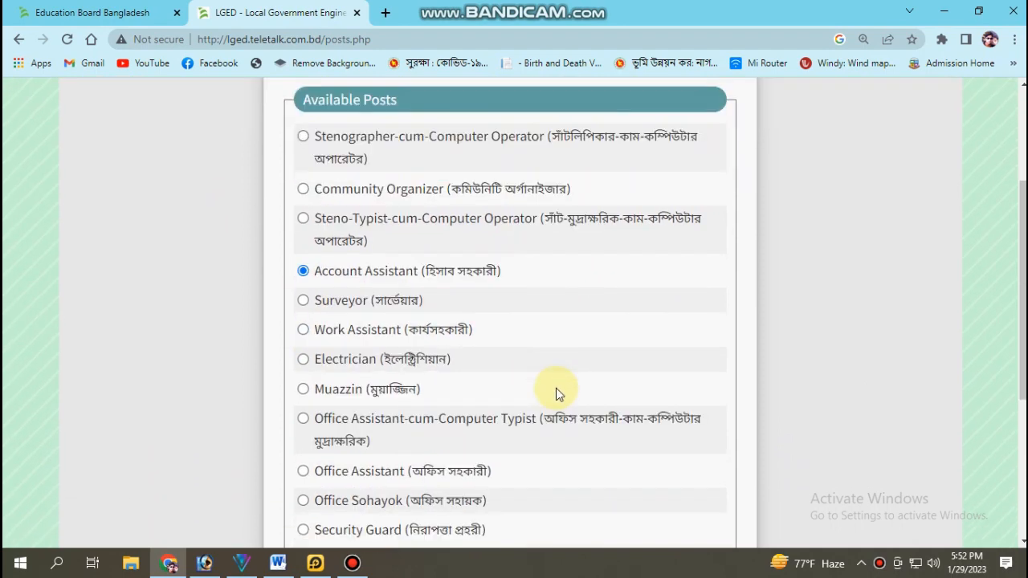
left_click(550, 397)
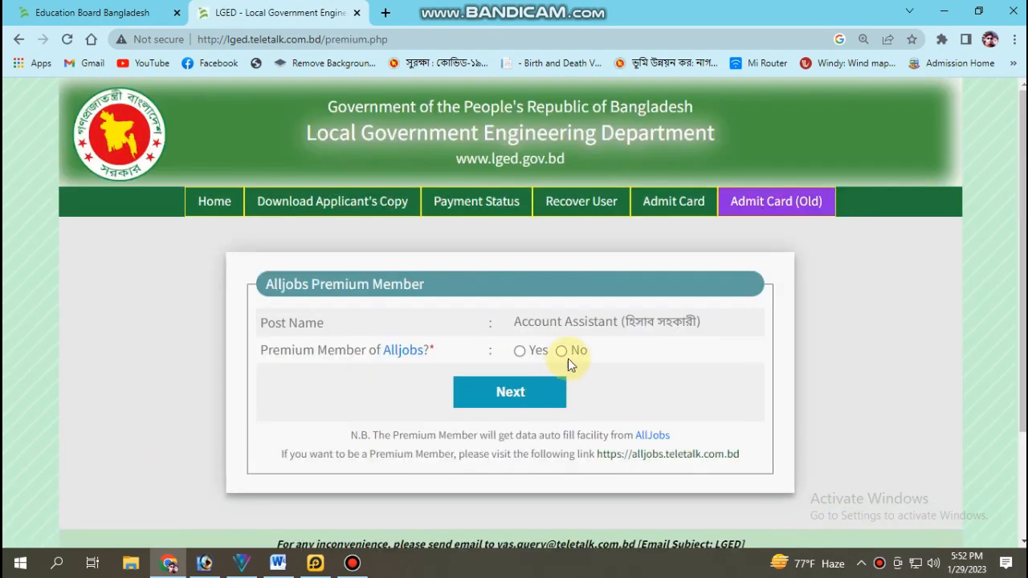
left_click(561, 351)
left_click(527, 391)
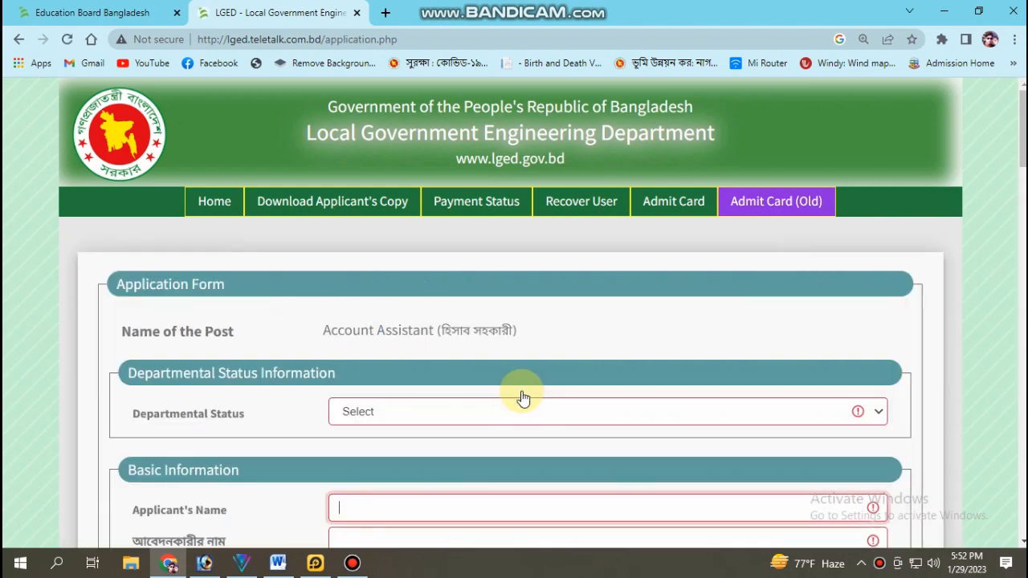
Step: Set Departmental Status to None on the application form
left_click(562, 397)
scroll(474, 394, "down", 3)
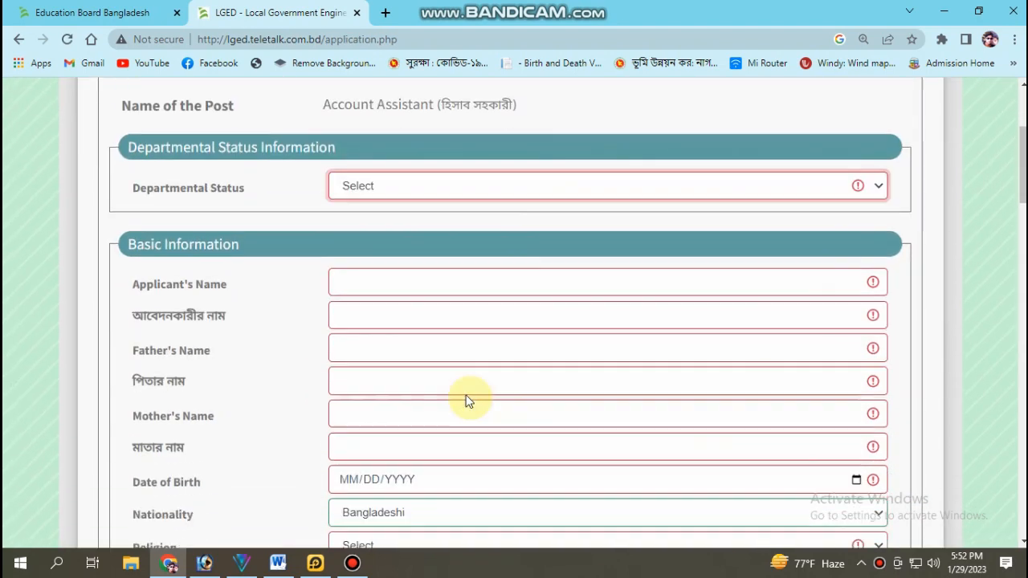
left_click(427, 184)
left_click(366, 278)
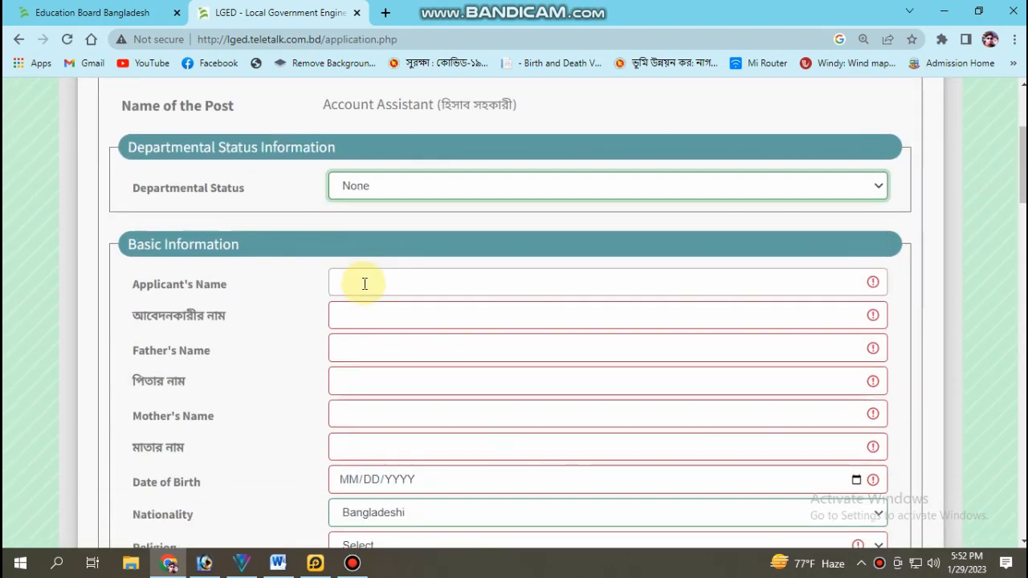
Step: Copy the applicant's name from the SSC result page into the Applicant's Name field
left_click(93, 12)
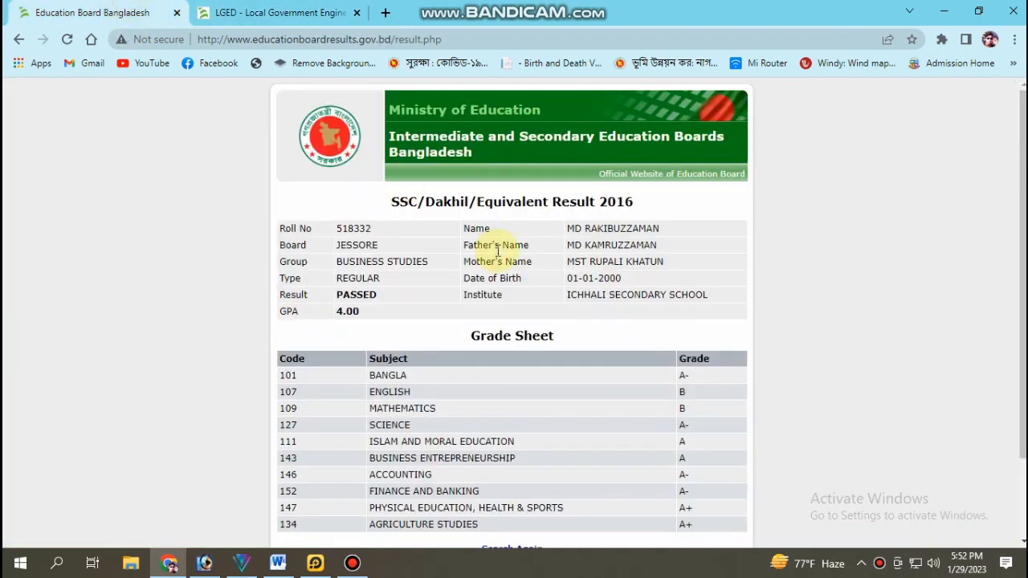
triple_click(602, 230)
key("ctrl+c")
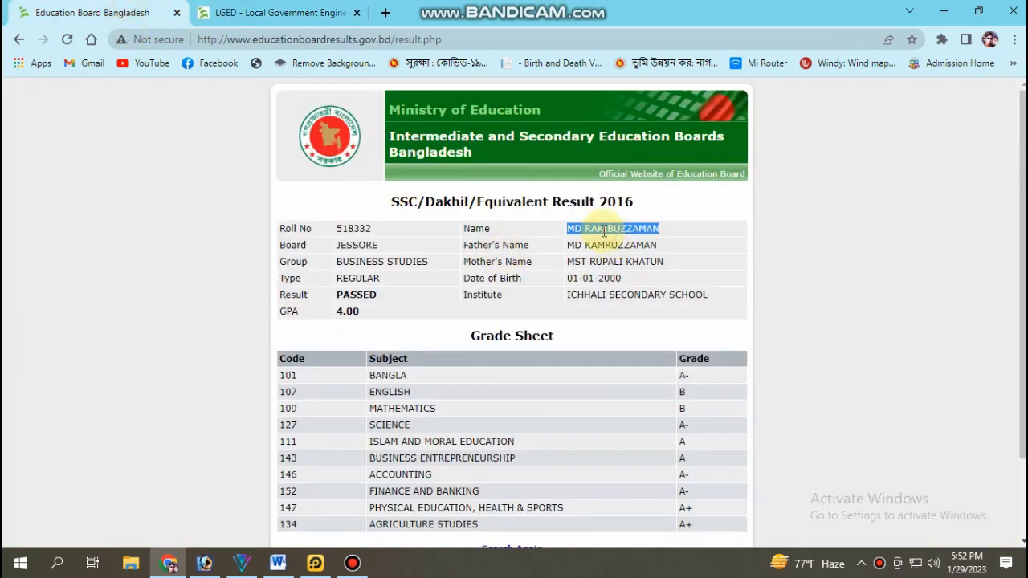
left_click(273, 12)
left_click(423, 276)
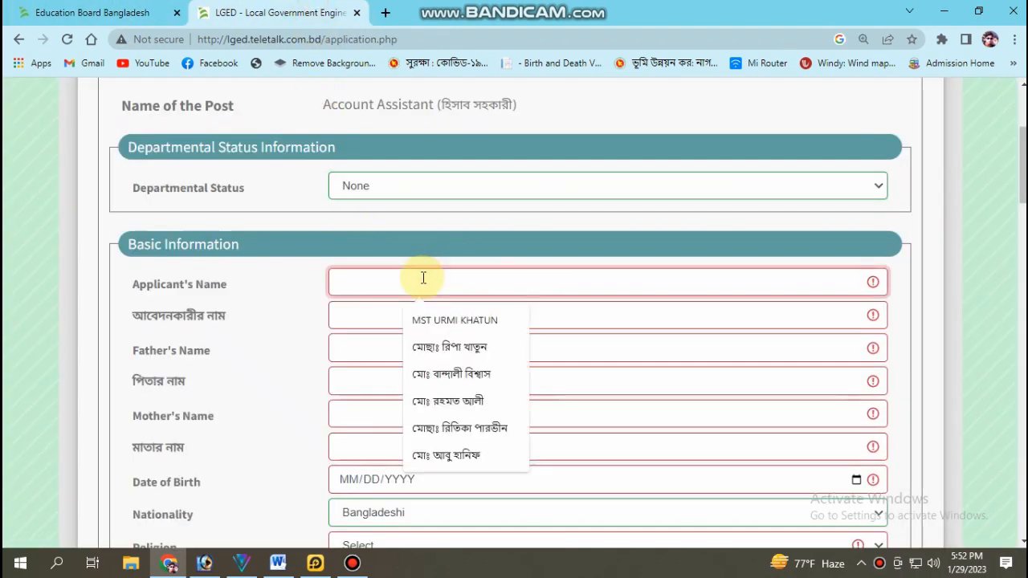
key("ctrl+v")
Step: Copy the father's full name from the SSC result page into the Father's Name field
key("ctrl+shift+Tab")
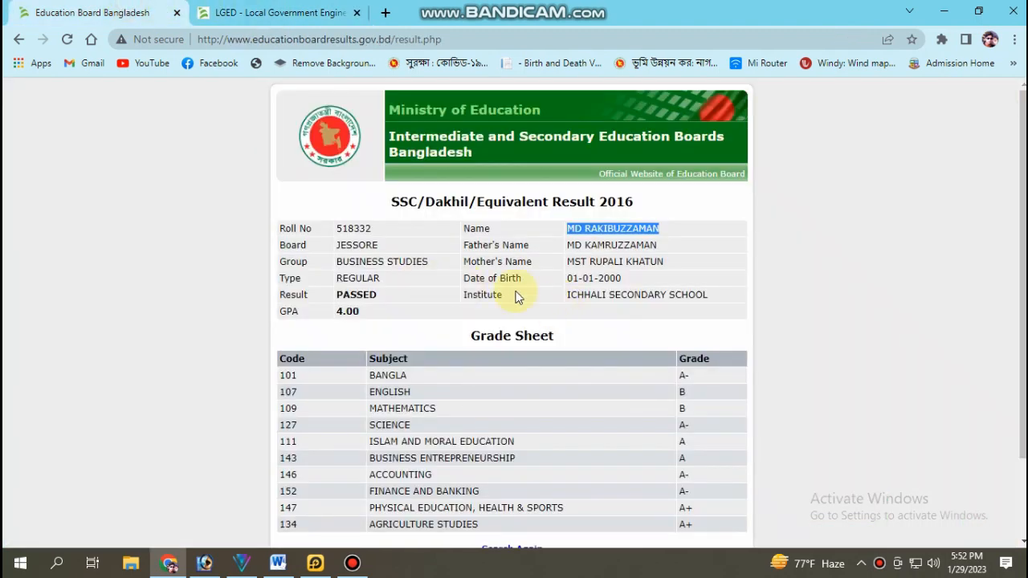
double_click(590, 245)
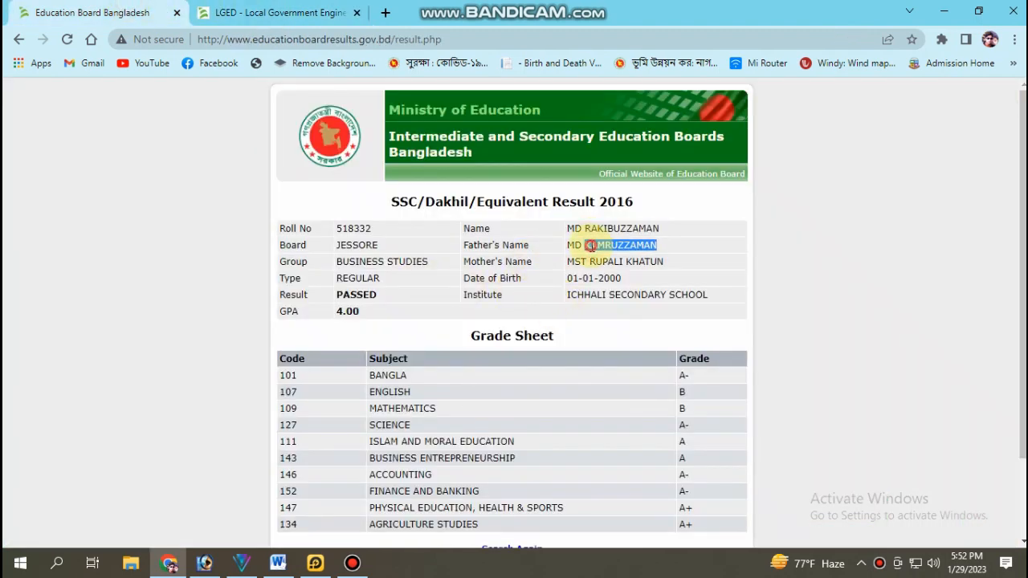
triple_click(591, 246)
key("ctrl+c")
left_click(280, 7)
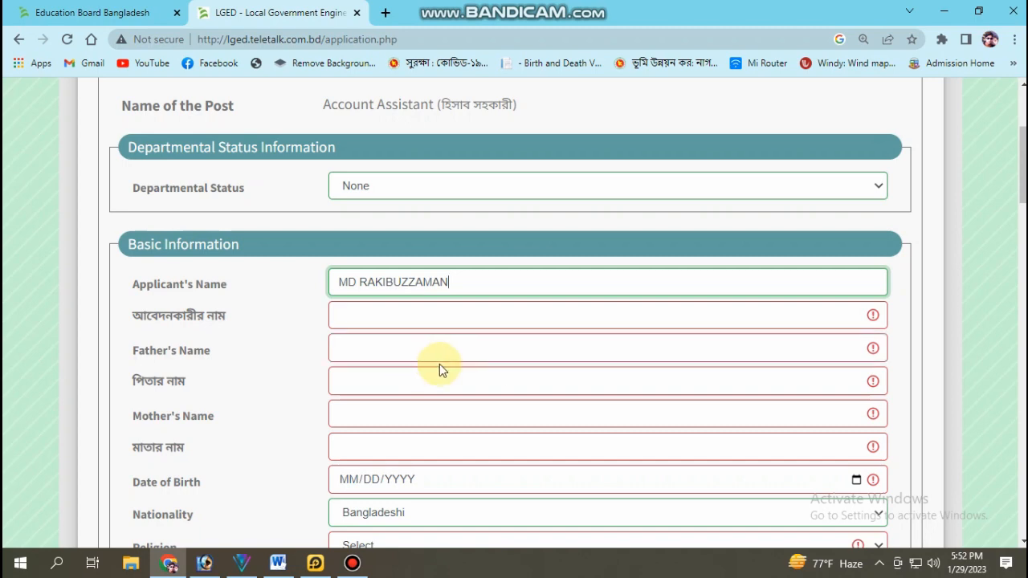
left_click(393, 348)
key("ctrl+v")
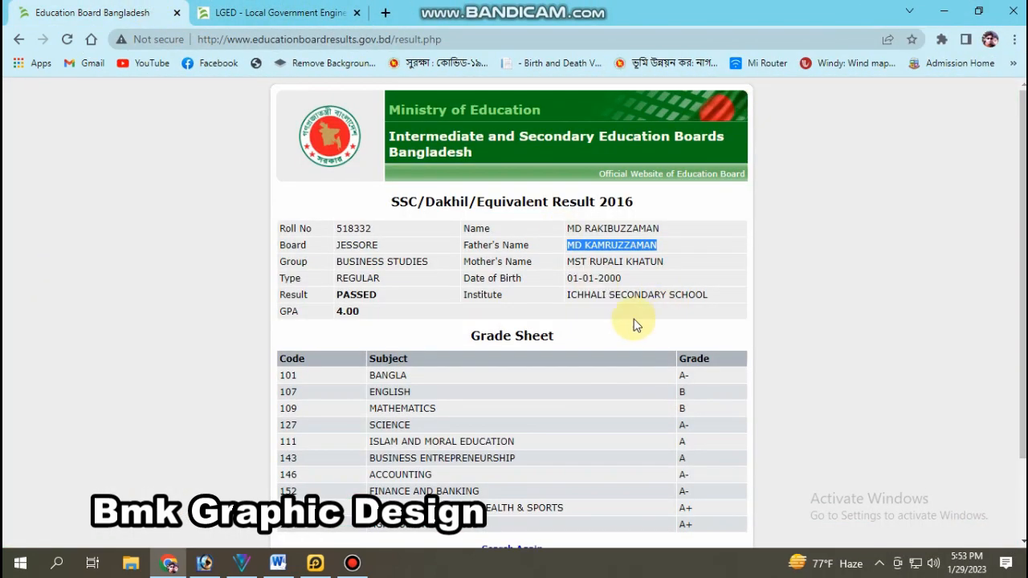
Step: Copy the mother's full name from the SSC result page into the Mother's Name field
triple_click(604, 261)
key("ctrl+c")
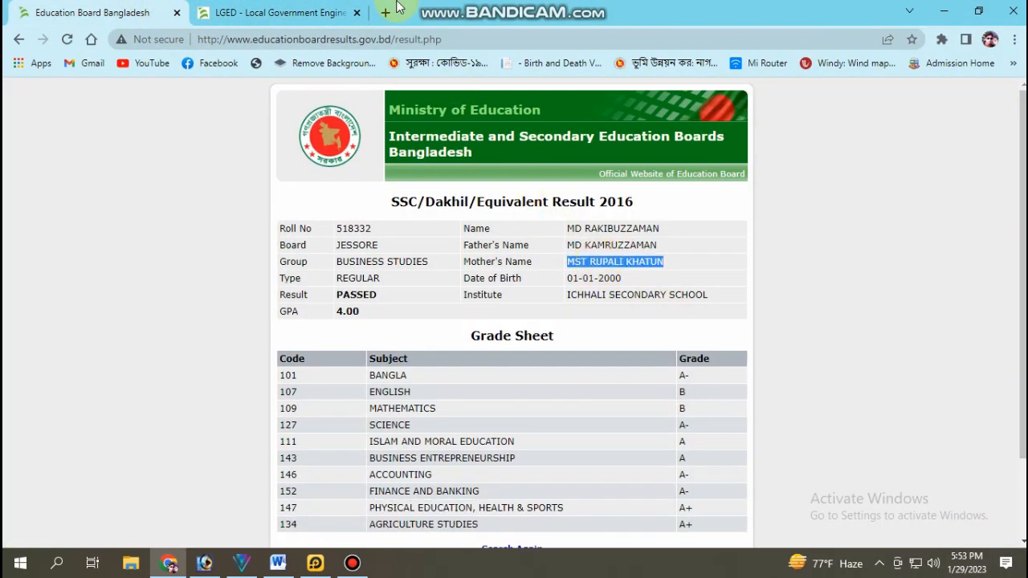
key("ctrl+Tab")
left_click(381, 414)
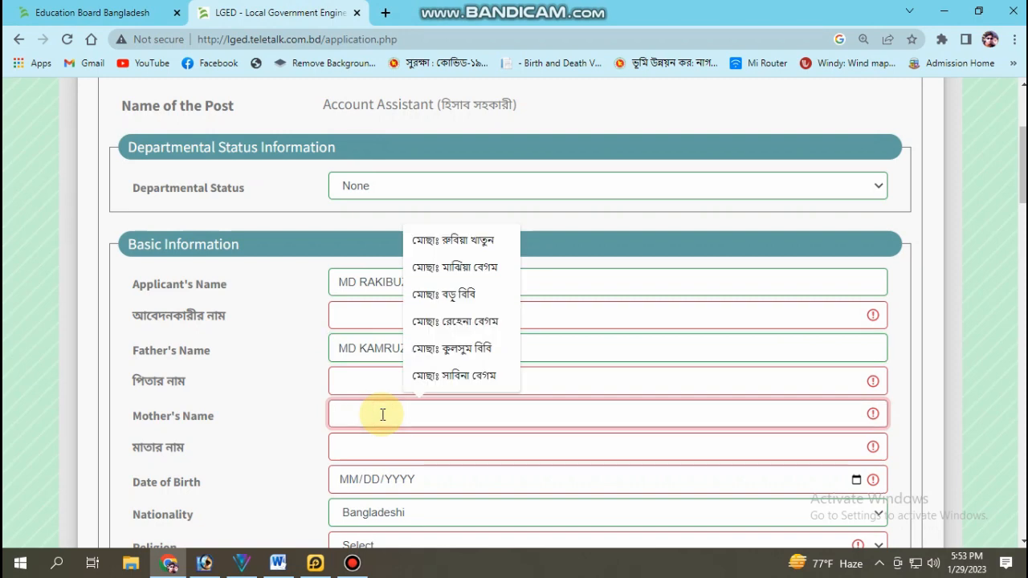
key("ctrl+v")
left_click(20, 563)
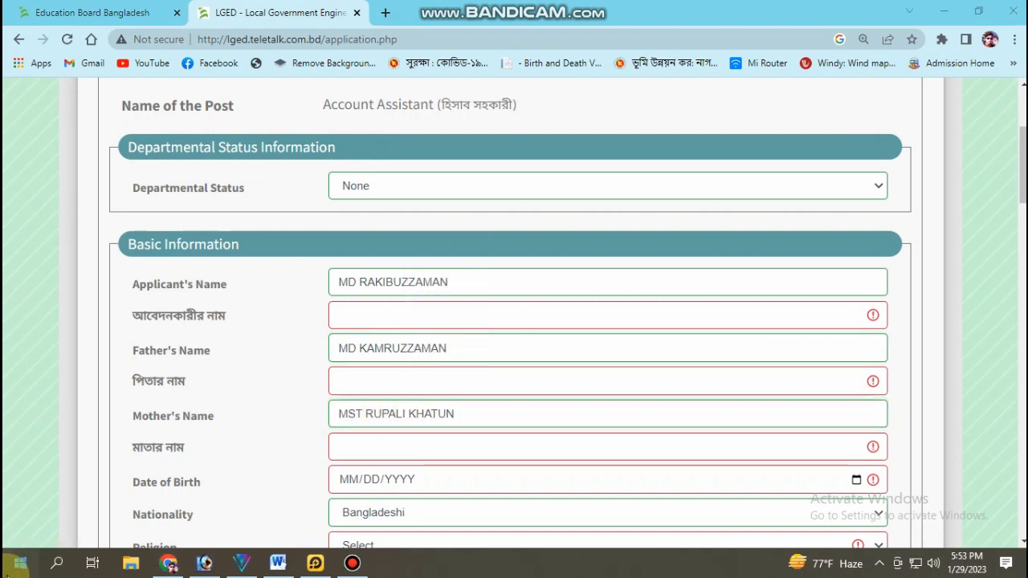
Step: Launch the Avro keyboard from the tray and switch typing to Bangla
left_click(80, 377)
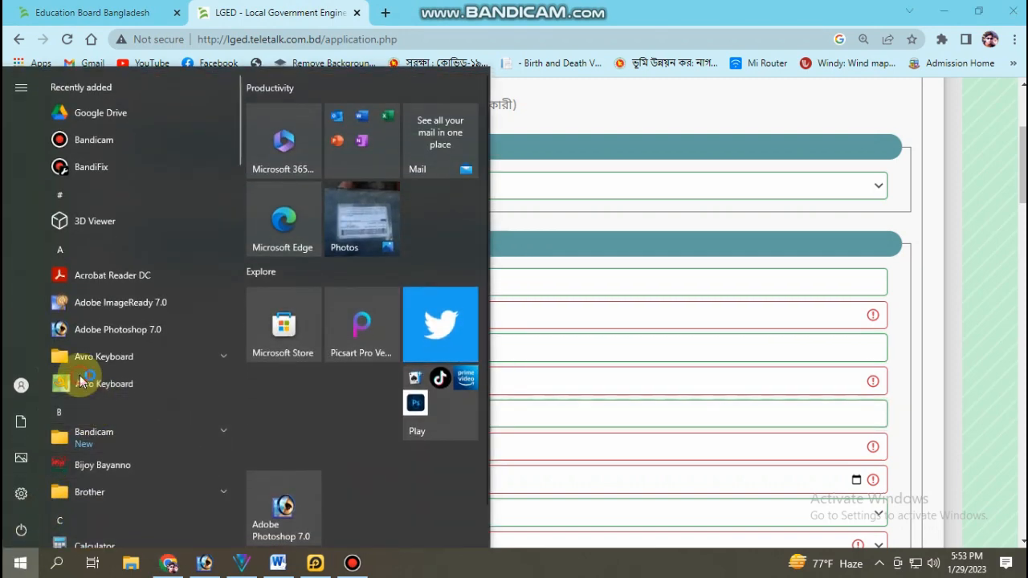
left_click(608, 333)
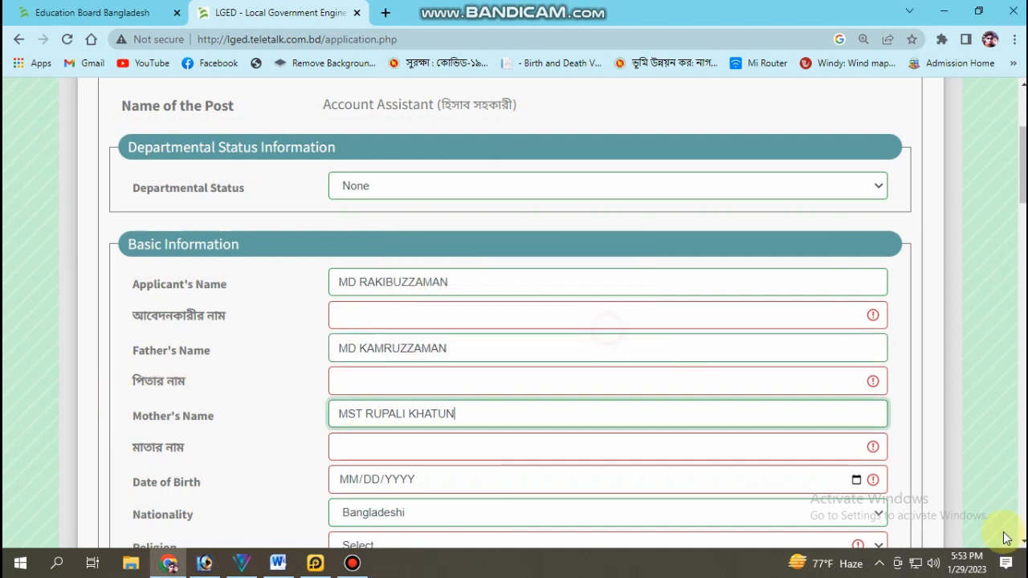
left_click(879, 563)
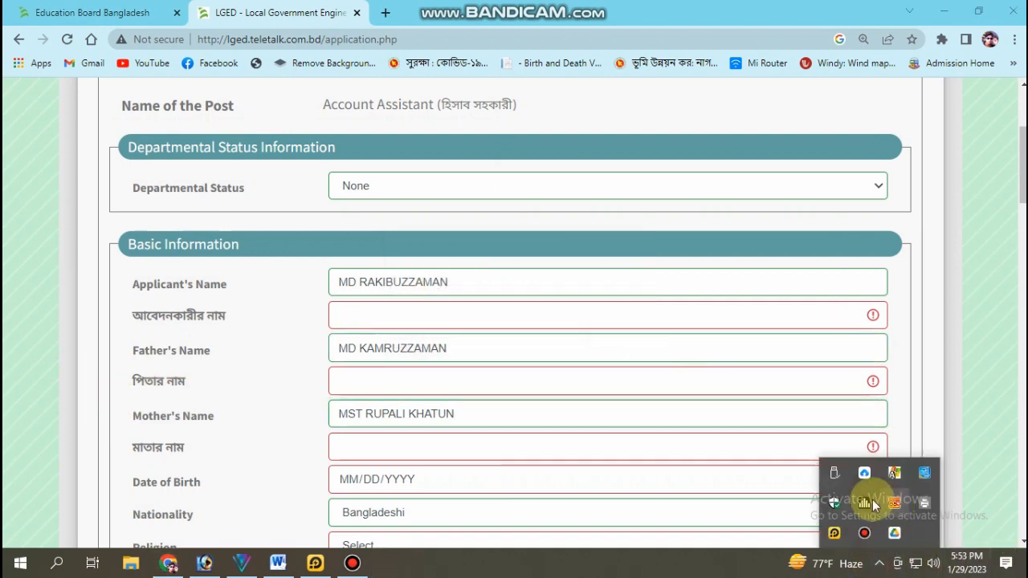
left_click(894, 475)
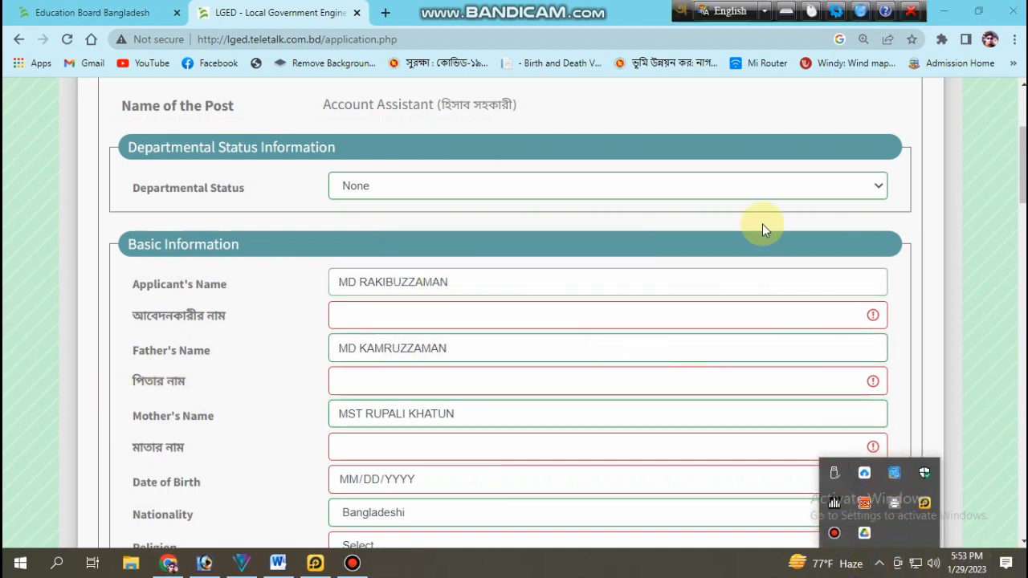
left_click(730, 10)
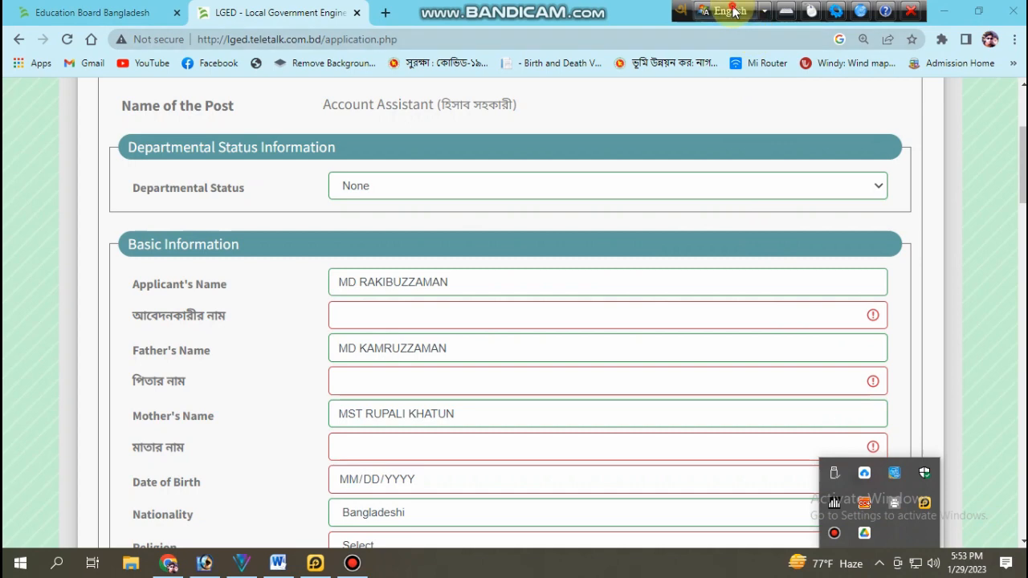
Step: Type the applicant's name phonetically in Bangla into the আবেদনকারীর নাম field, fixing typos
left_click(408, 314)
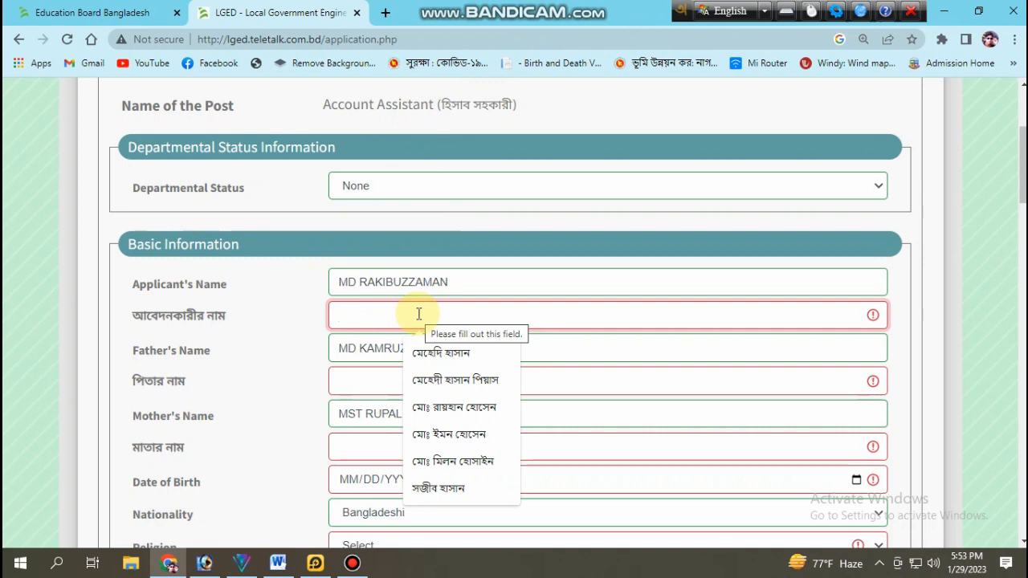
type("m:")
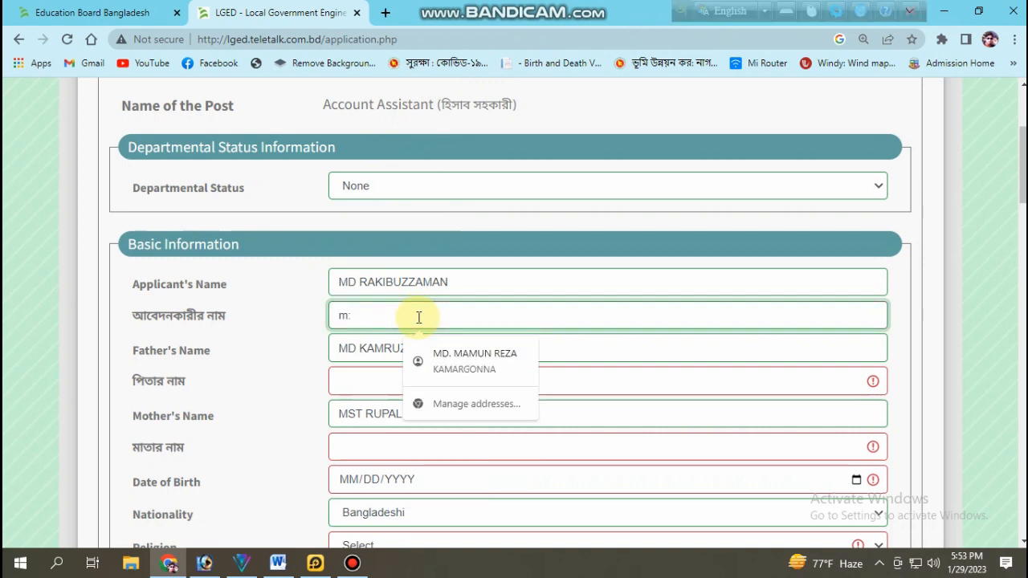
key("BackSpace")
key("F12")
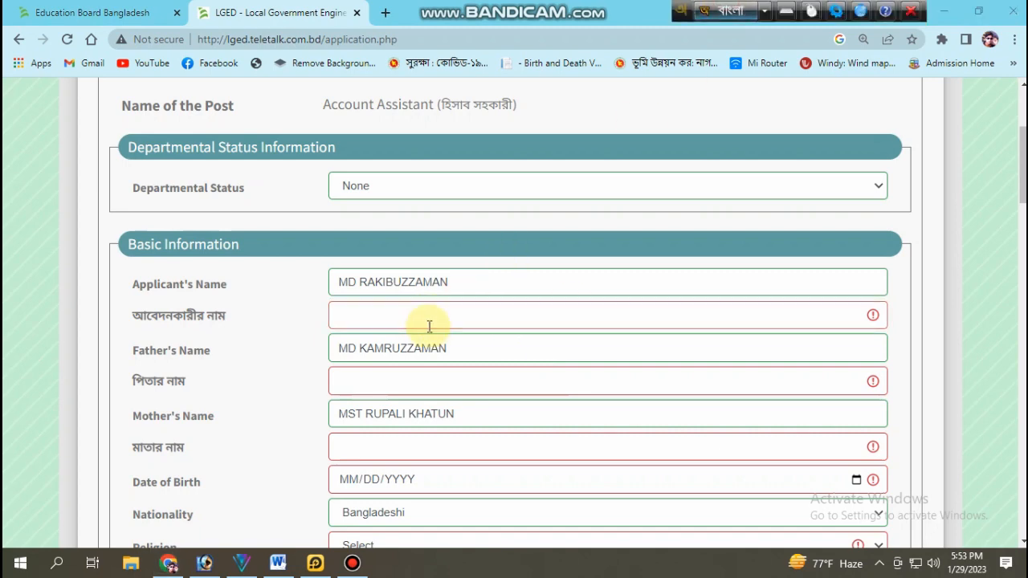
left_click(416, 324)
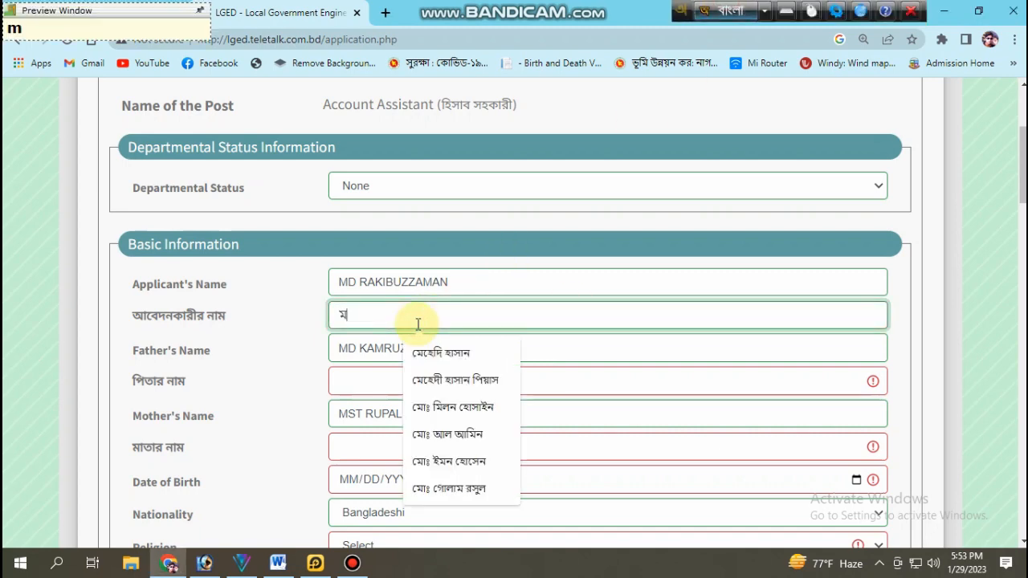
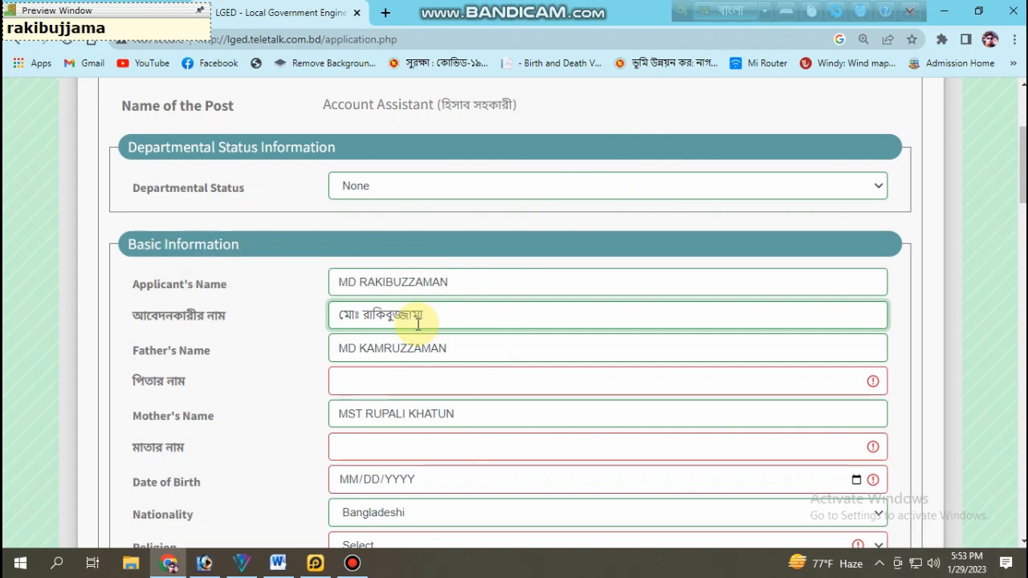
left_click(385, 382)
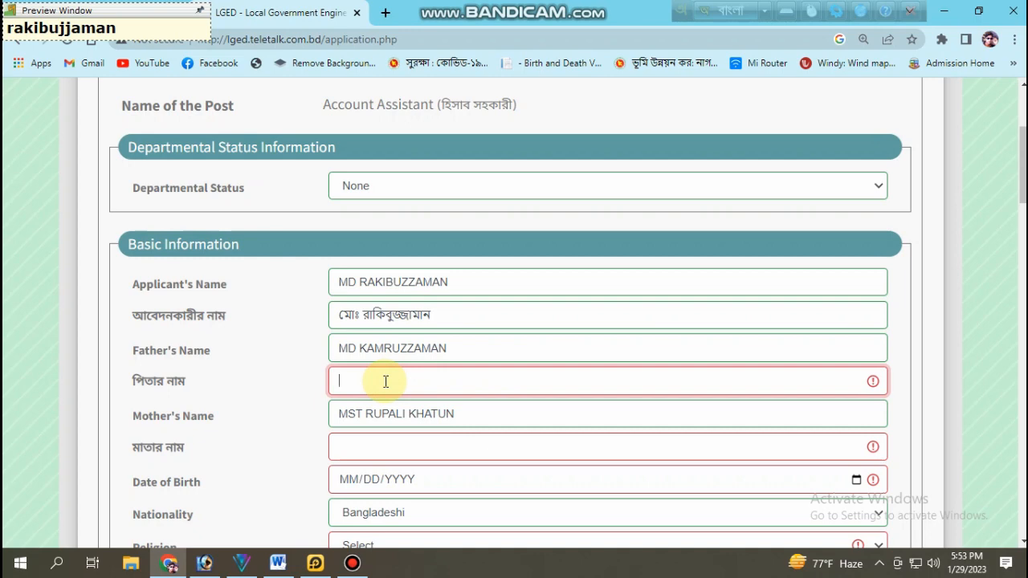
Step: Type the father's name phonetically in Bangla into the পিতার নাম field, correcting its spelling
type("mO")
key("BackSpace")
key("BackSpace")
key("BackSpace")
key("BackSpace")
key("BackSpace")
key("BackSpace")
key("BackSpace")
key("BackSpace")
key("BackSpace")
key("BackSpace")
key("BackSpace")
key("BackSpace")
key("BackSpace")
key("BackSpace")
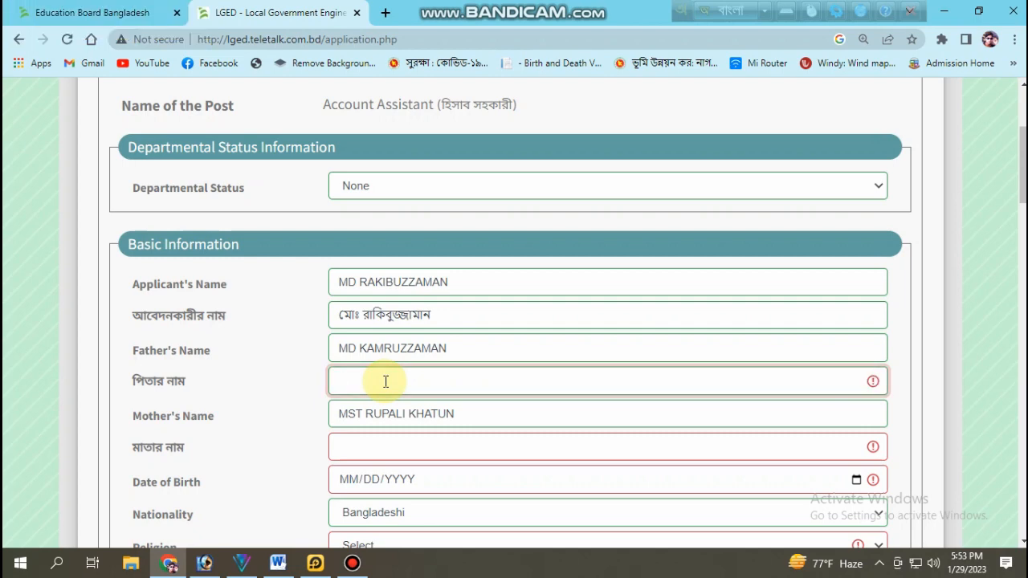
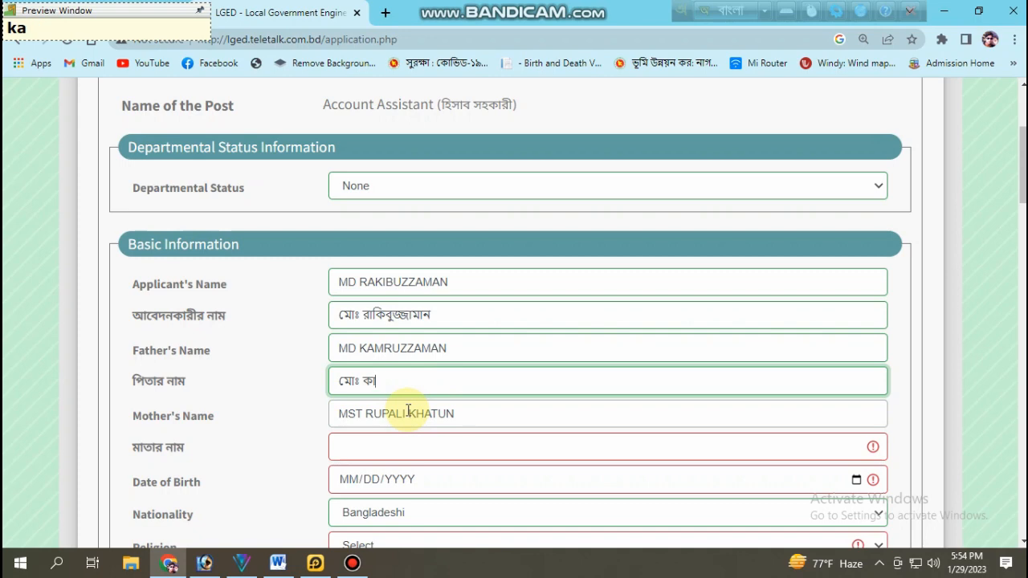
type("morujjaman")
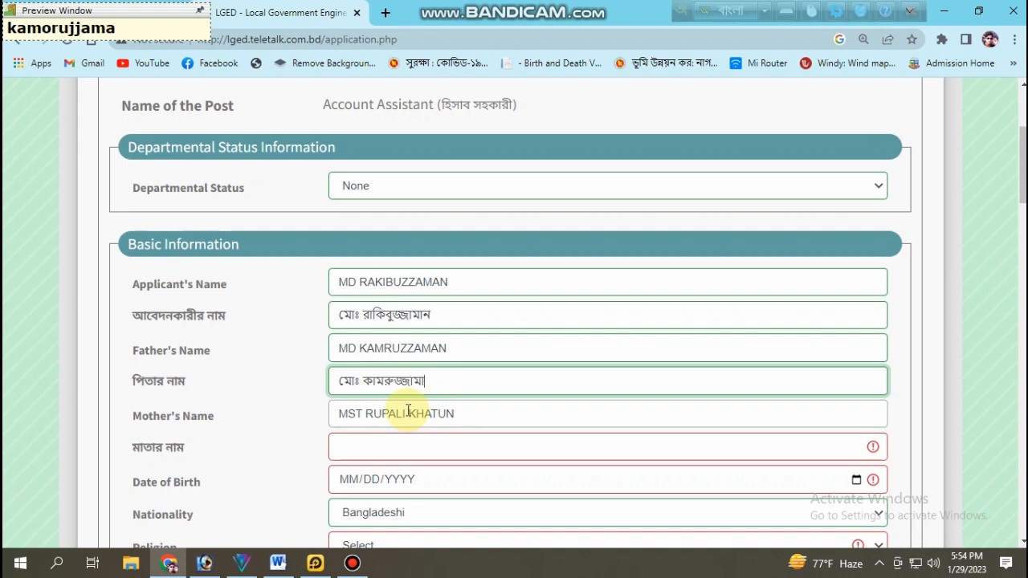
scroll(409, 411, "down", 1)
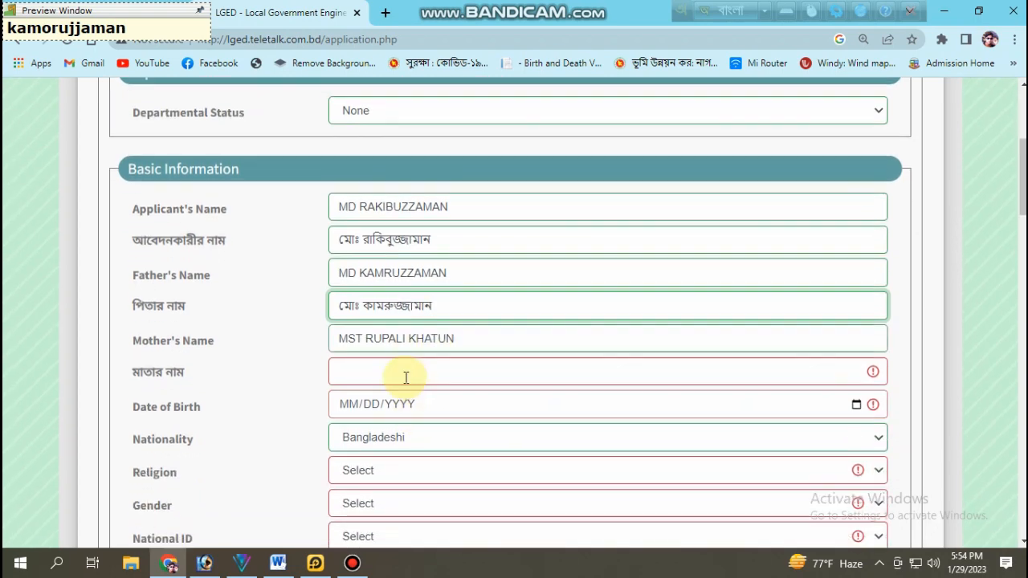
Step: Type the mother's name phonetically in Bangla into the মাতার নাম field
left_click(405, 371)
type("mO")
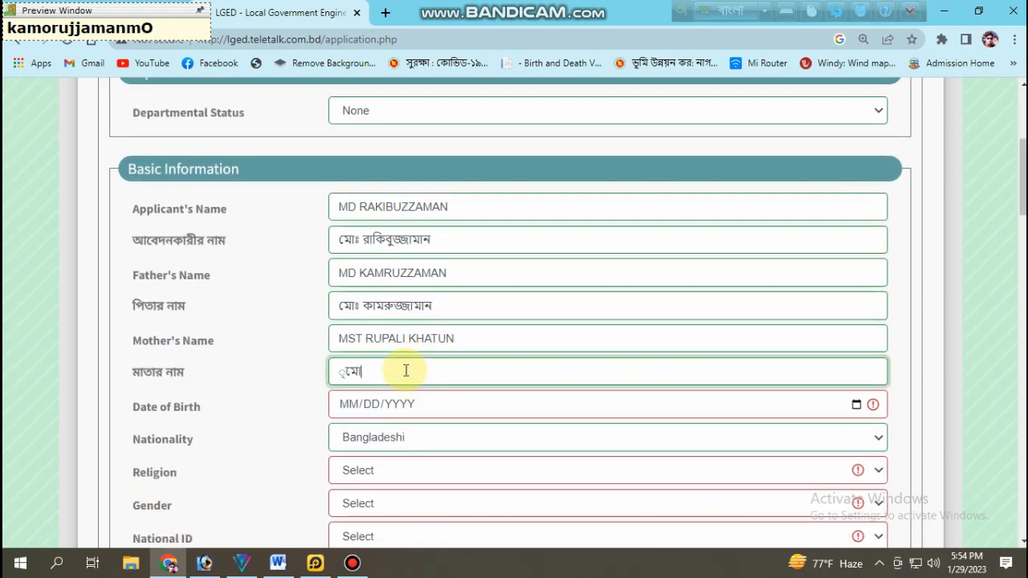
key("BackSpace")
key("BackSpace")
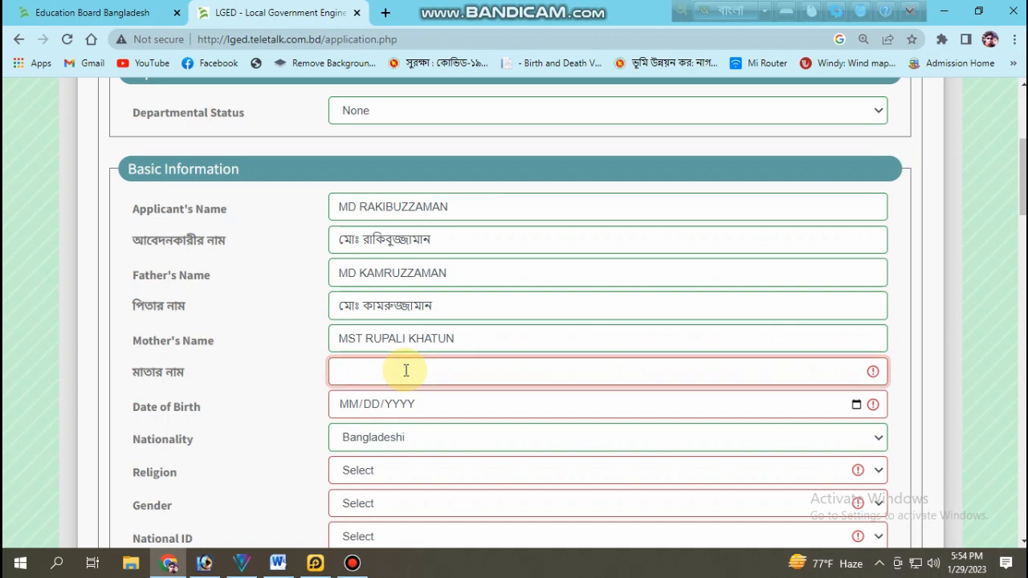
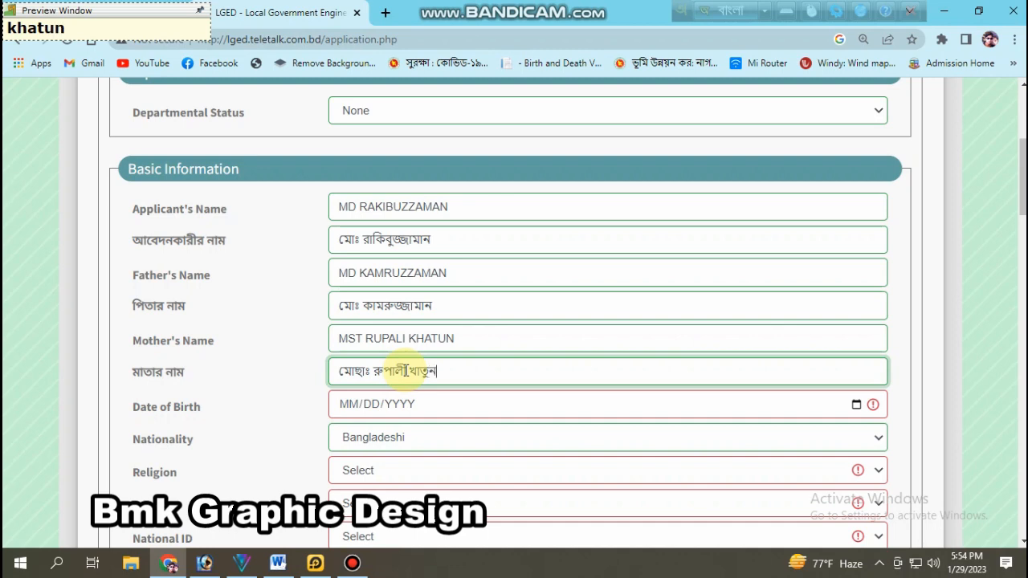
scroll(396, 328, "down", 1)
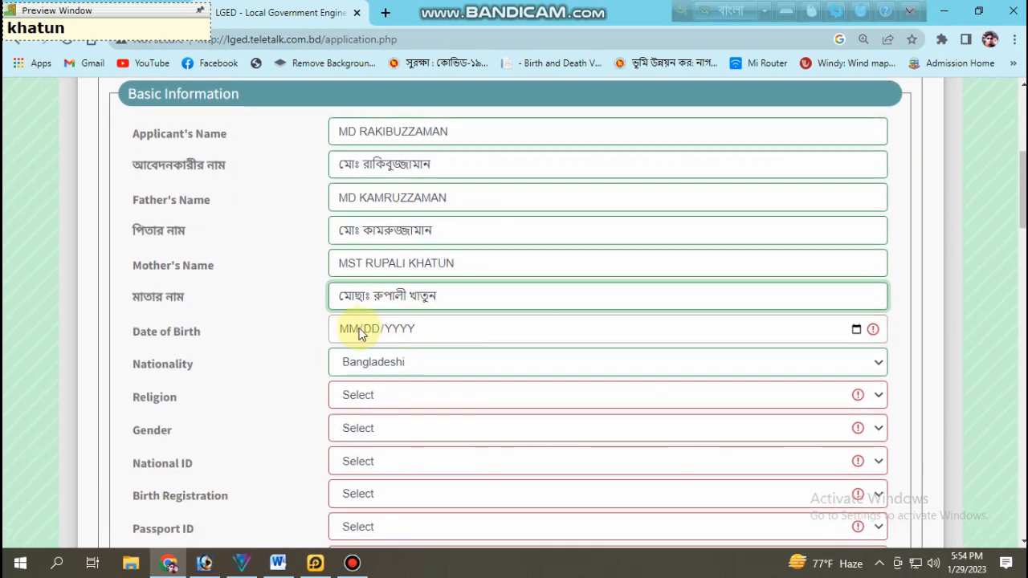
Step: Set the date of birth to 01/01/2000, switching Avro back to English for the year
left_click(359, 331)
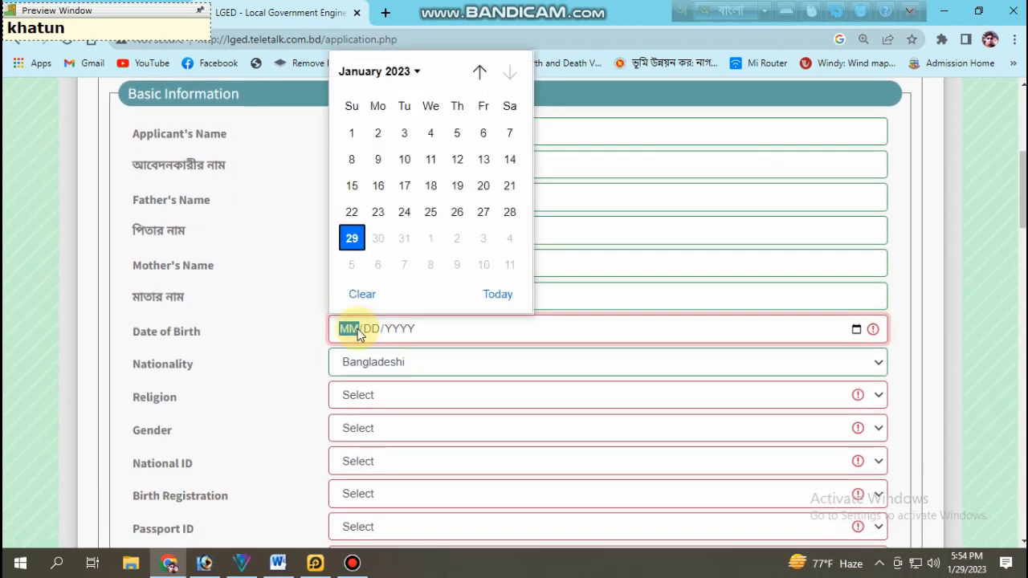
left_click(351, 132)
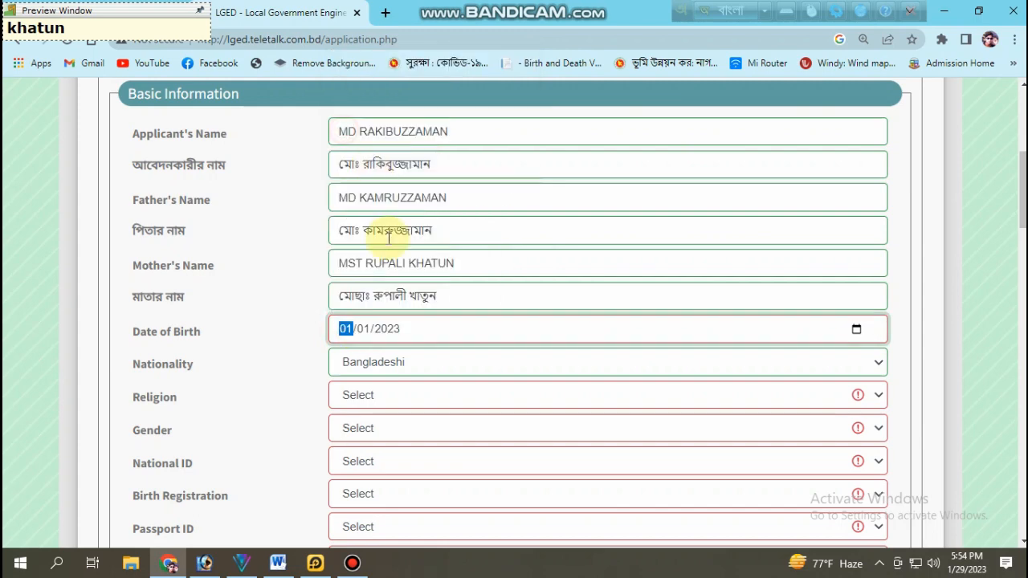
left_click(367, 331)
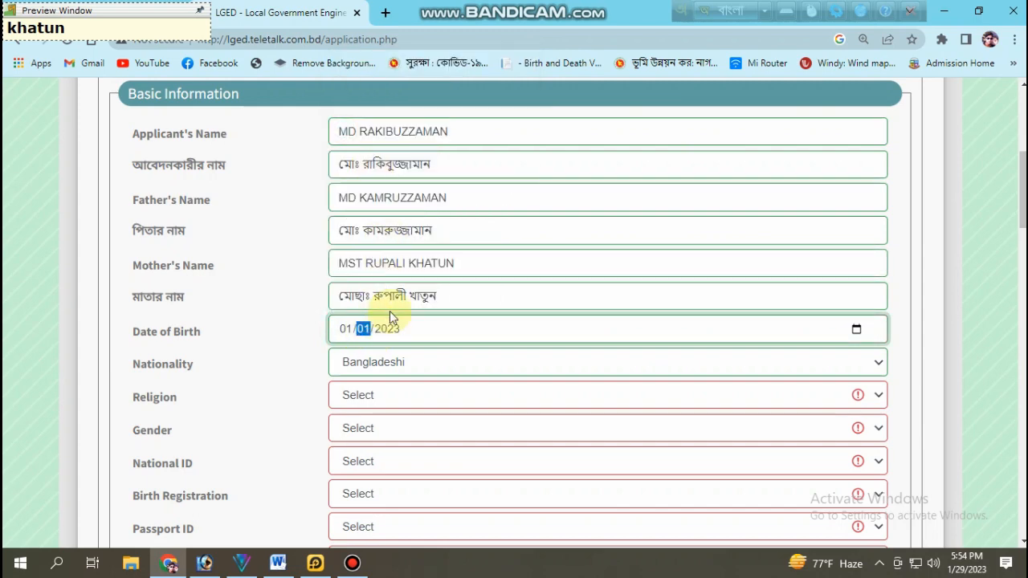
left_click(391, 330)
type("20")
type("00")
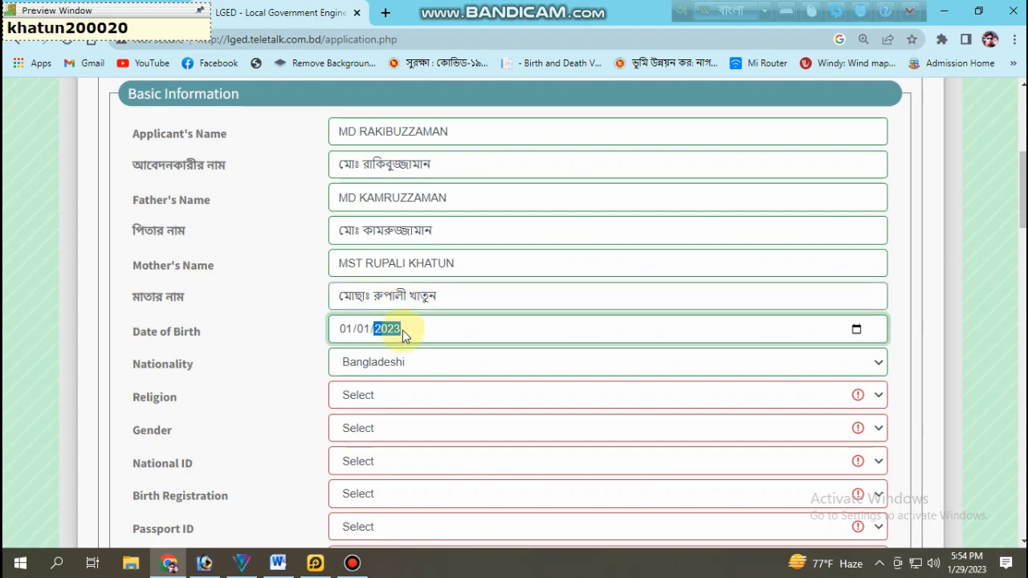
left_click(737, 12)
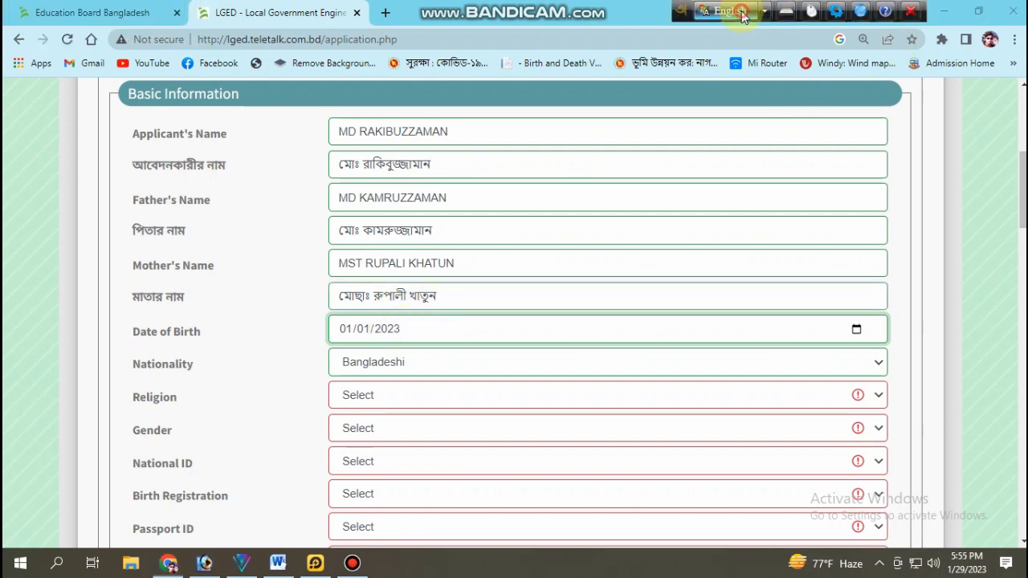
left_click(405, 331)
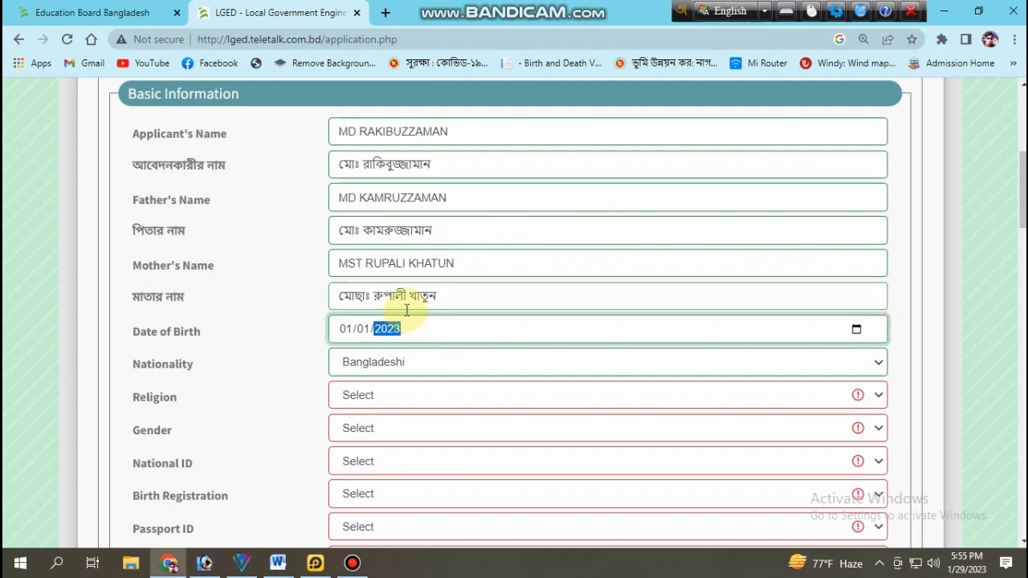
type("2")
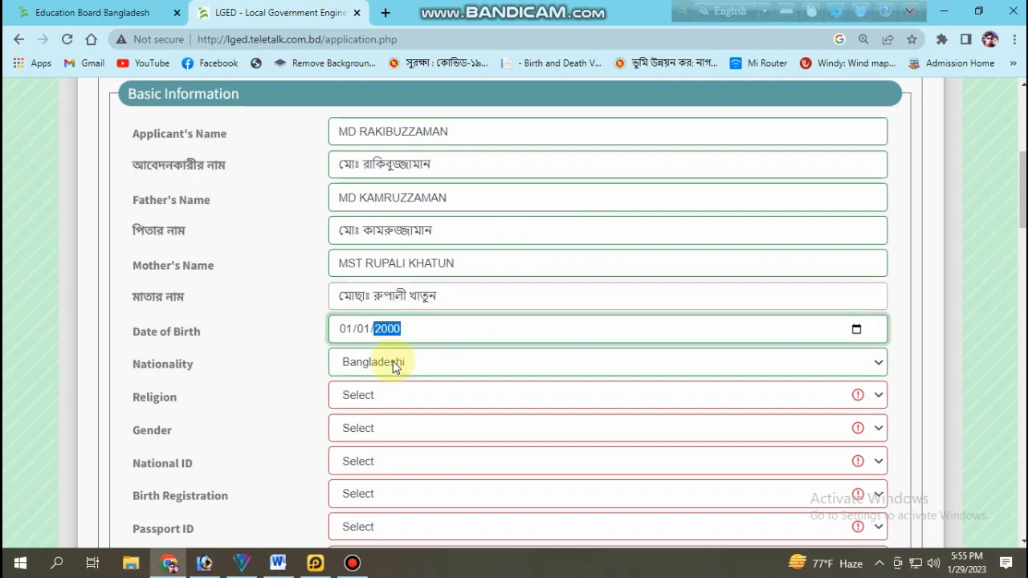
Step: Set Religion to Islam and Gender to Male
left_click(393, 397)
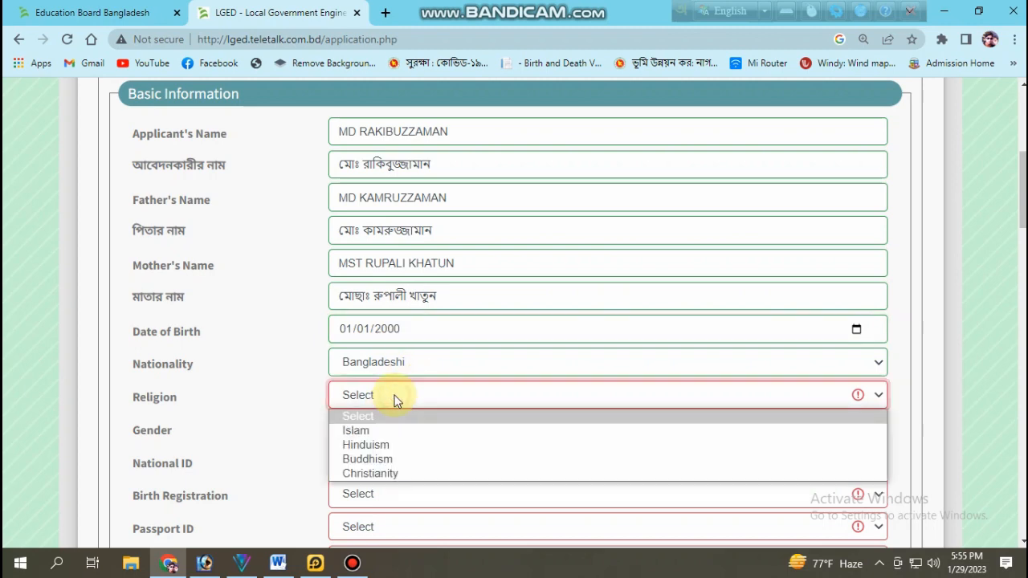
left_click(392, 434)
left_click(391, 427)
left_click(370, 468)
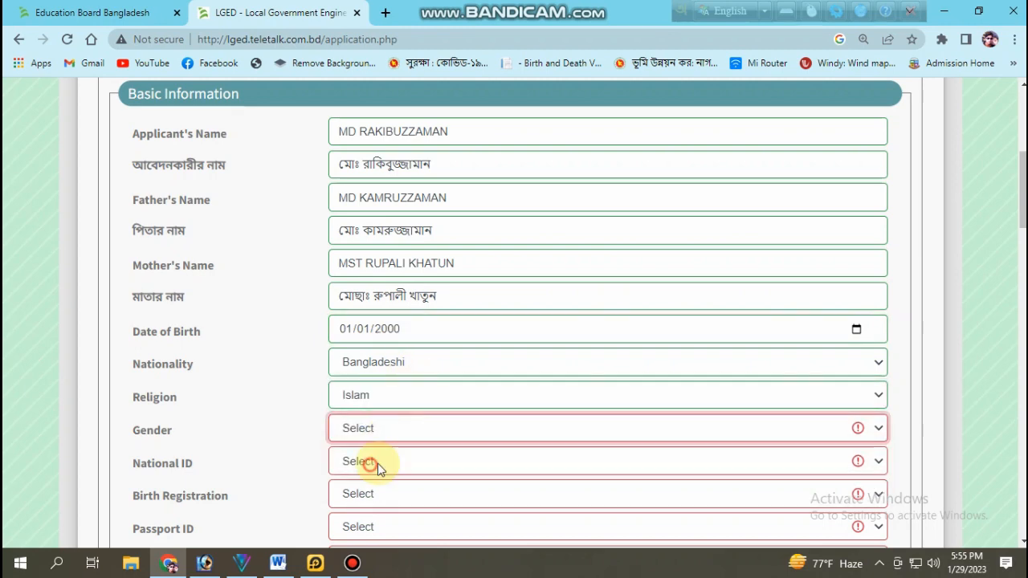
scroll(428, 434, "down", 1)
left_click(378, 386)
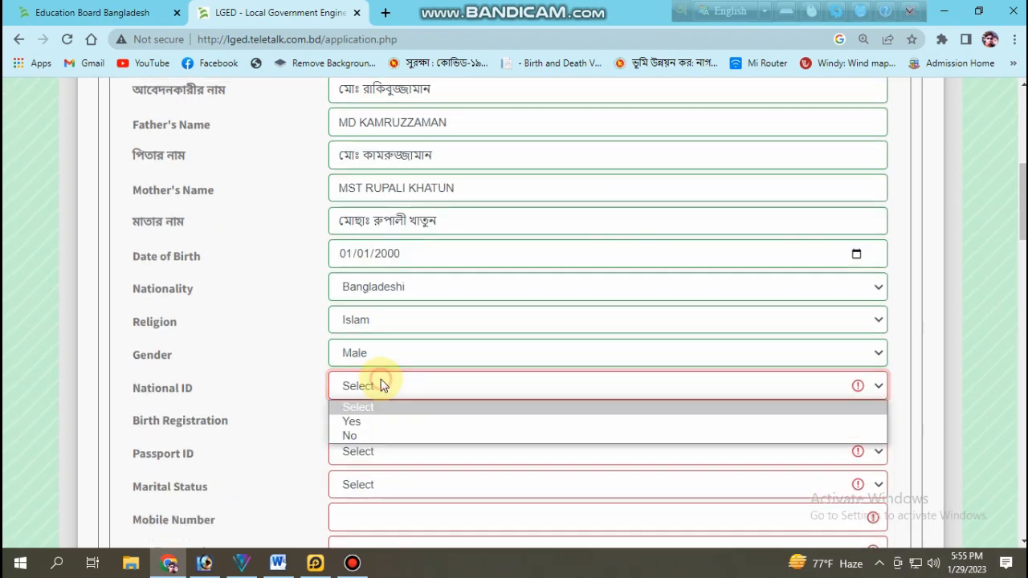
Step: Set National ID to Yes and enter the applicant's national ID number, correcting one wrong digit
left_click(367, 422)
left_click(800, 382)
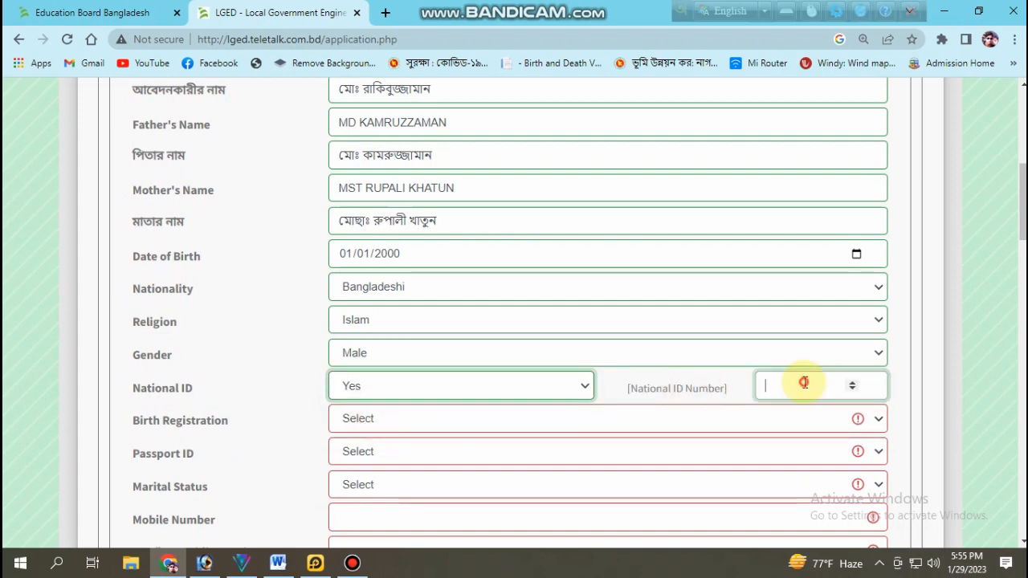
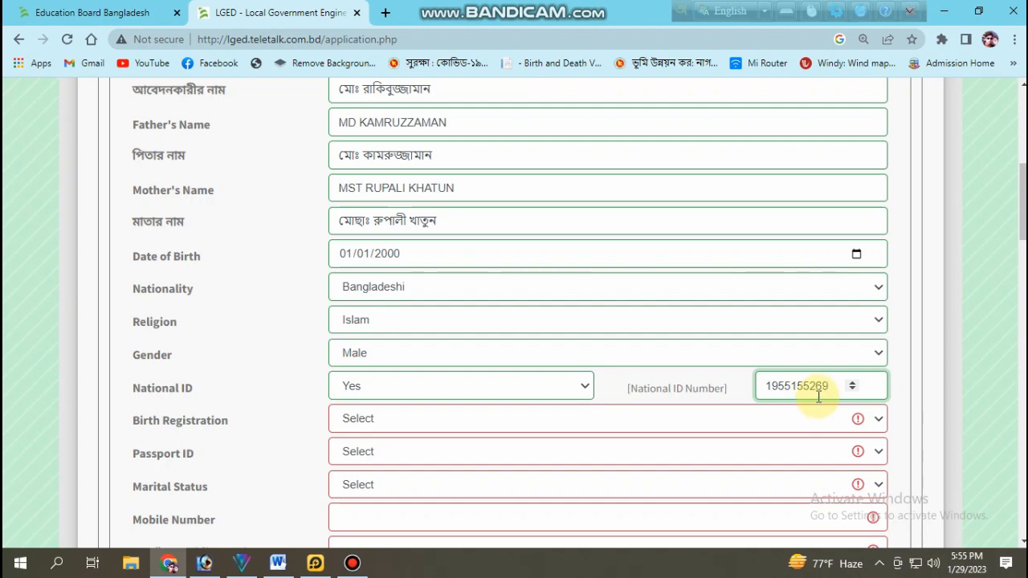
left_click_drag(816, 384, 808, 383)
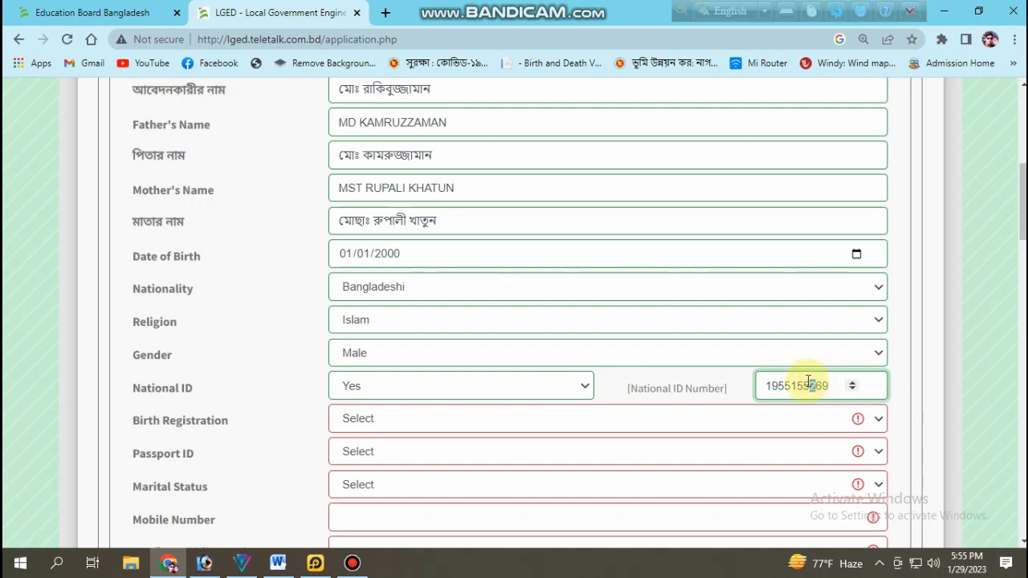
type("3")
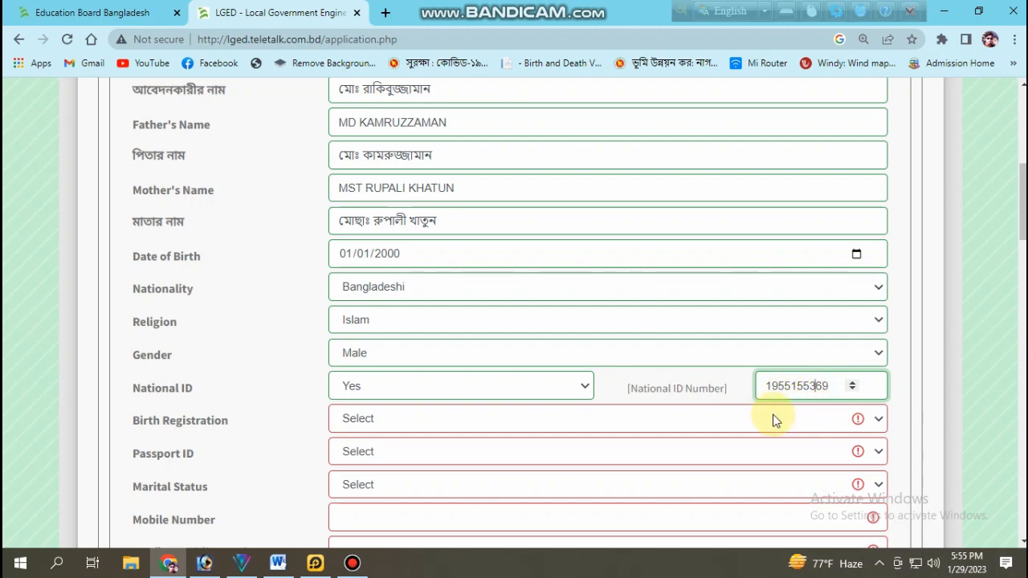
scroll(747, 417, "down", 2)
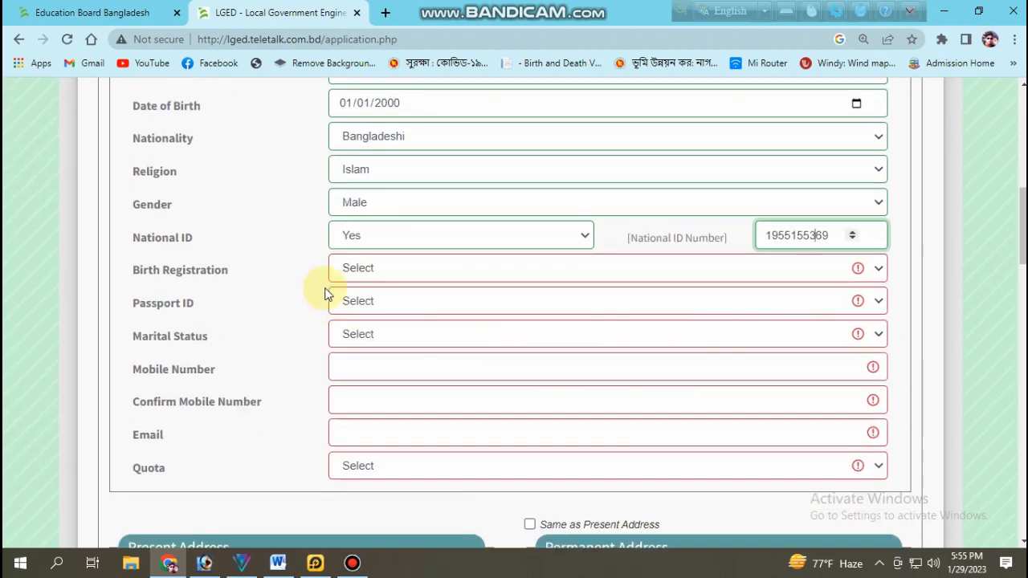